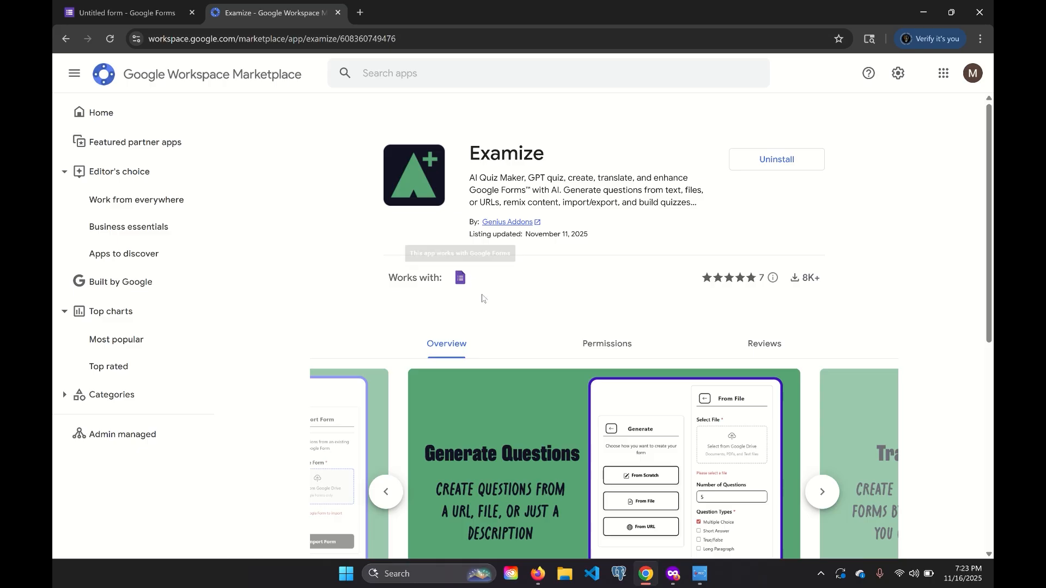
# From the untitled form, search the add-on marketplace for Examize, view its listing, and return to the form
pyautogui.click(121, 19)
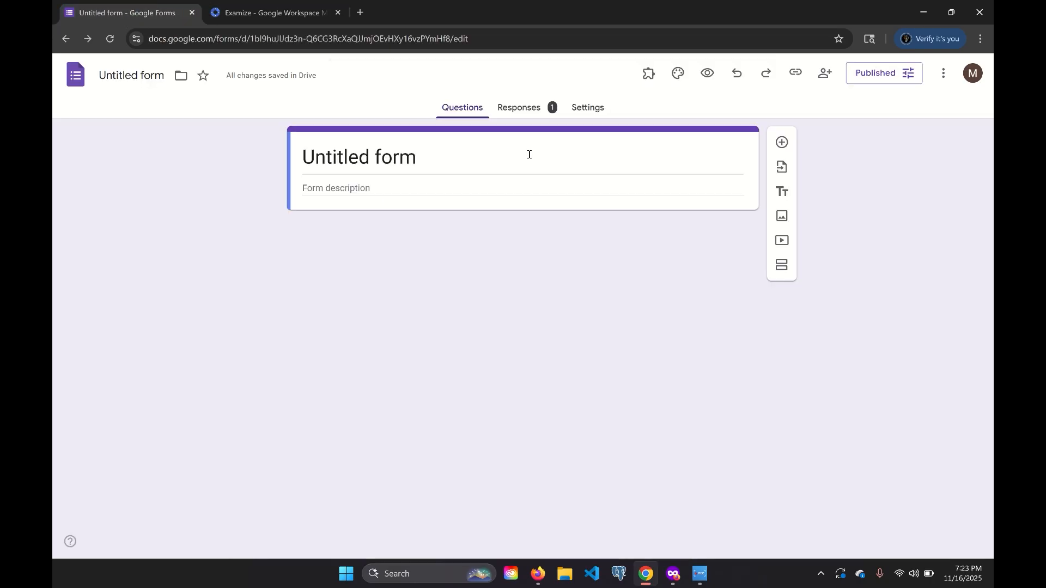
pyautogui.click(943, 73)
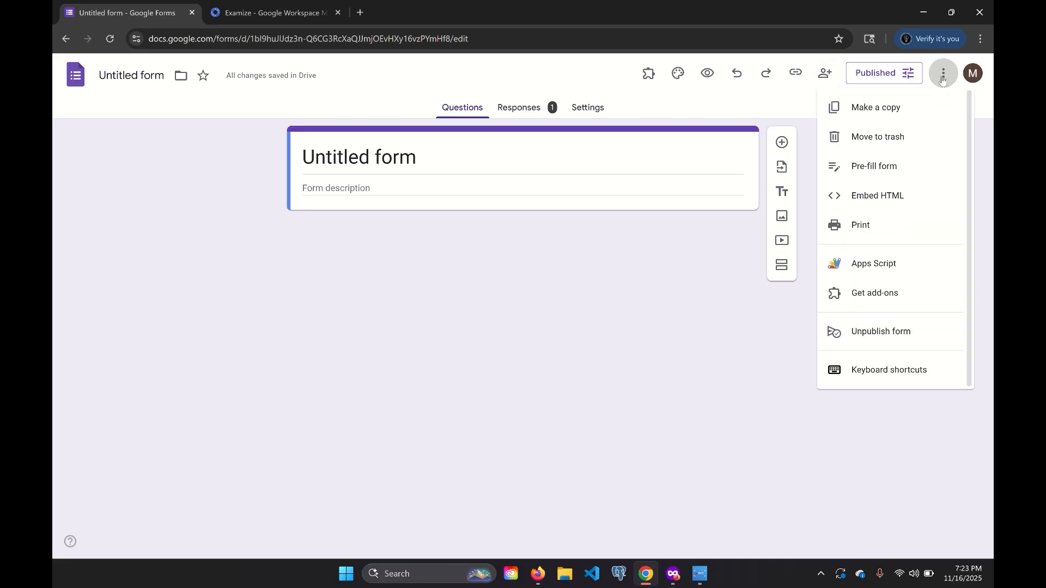
pyautogui.click(867, 294)
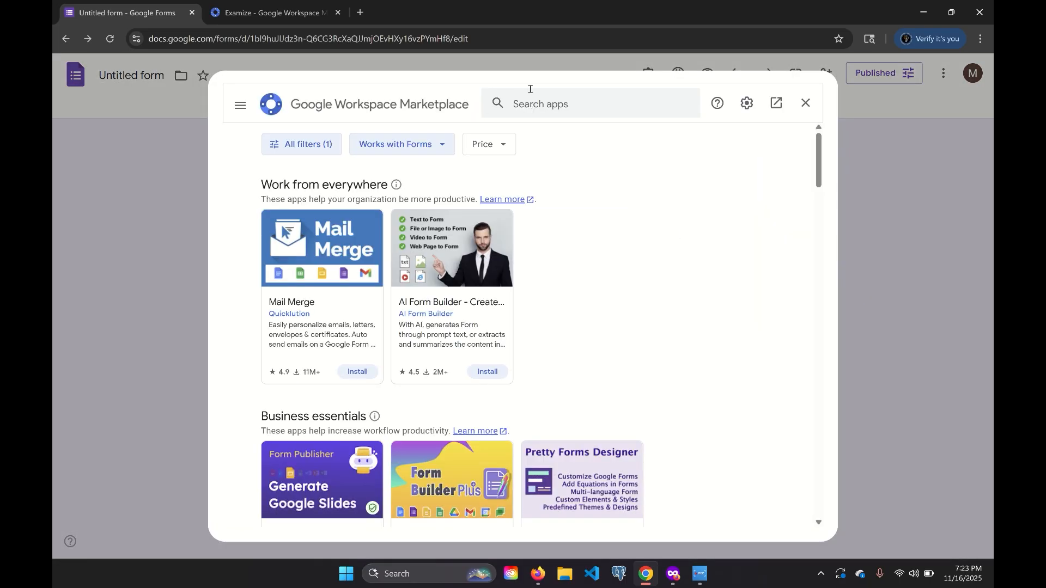
pyautogui.click(528, 102)
pyautogui.write('Examize')
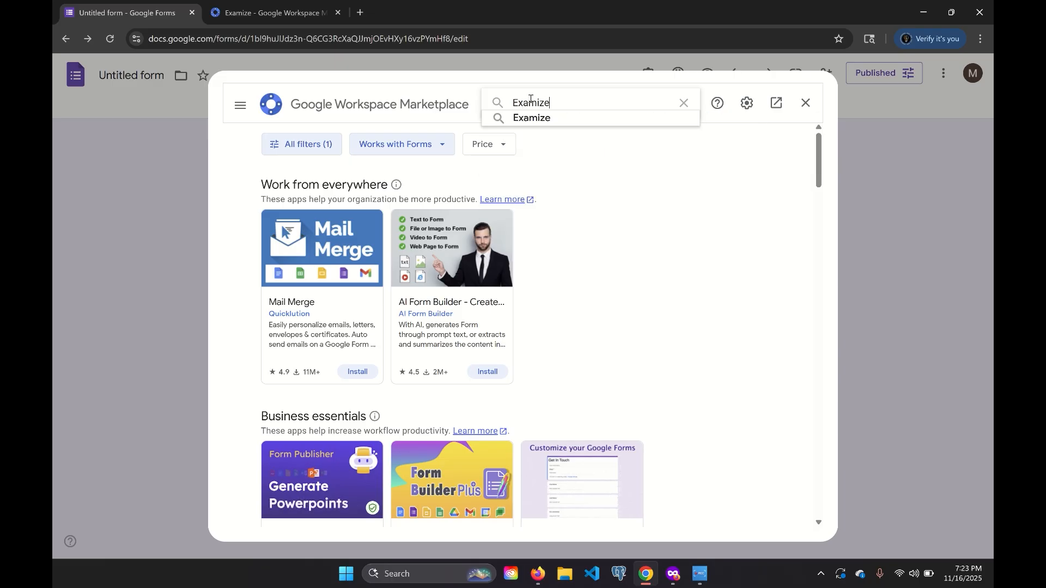
pyautogui.press('Return')
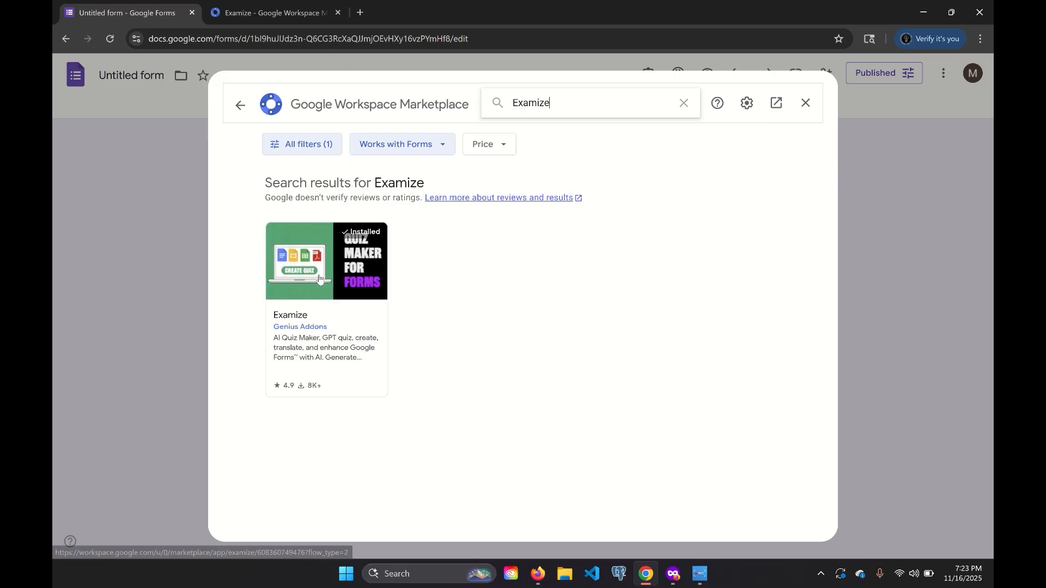
pyautogui.click(345, 331)
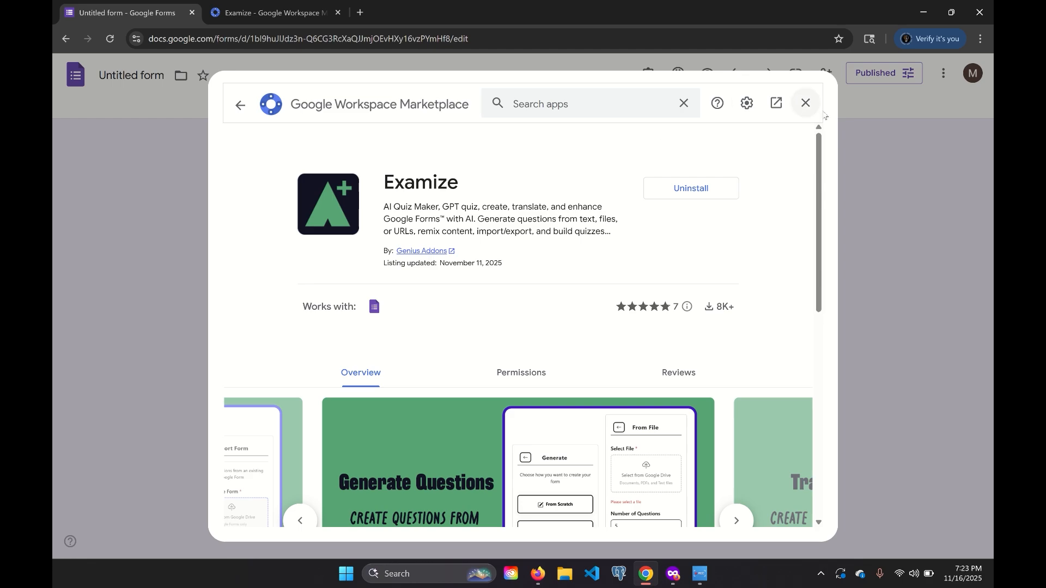
pyautogui.click(805, 103)
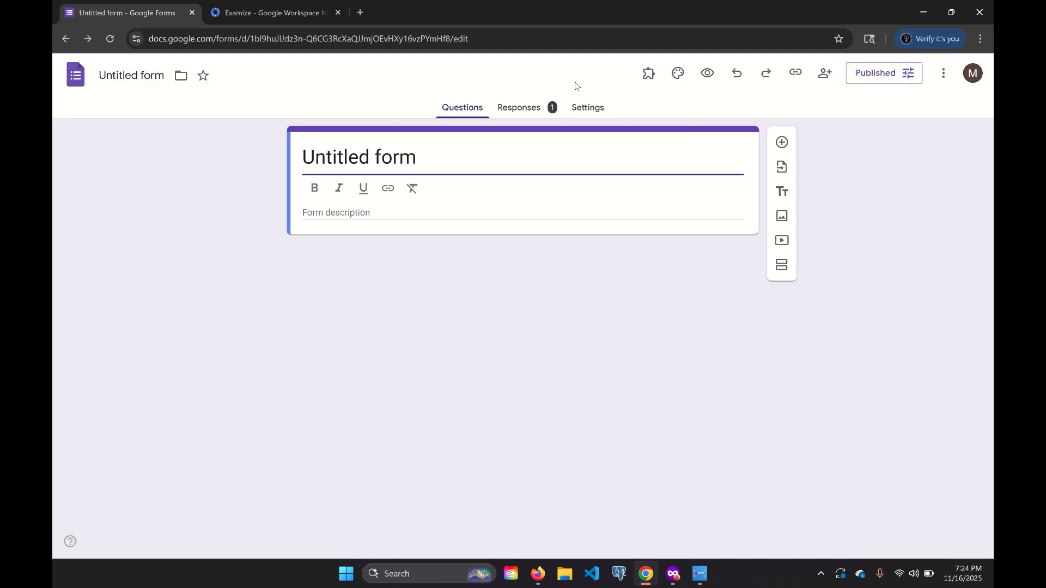
# Launch the Examize add-on in its mini version and look over its main options
pyautogui.click(648, 76)
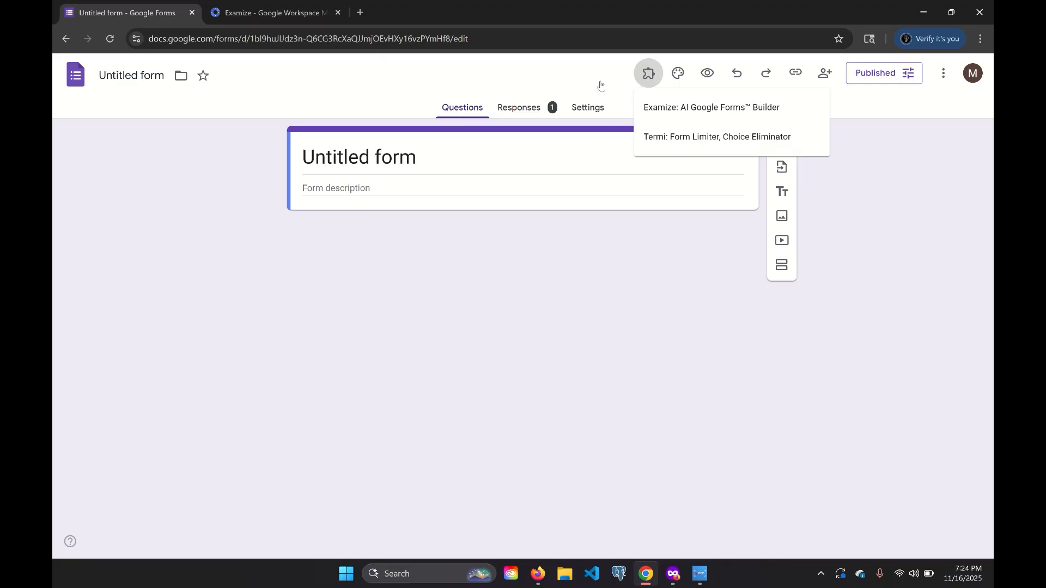
pyautogui.click(661, 108)
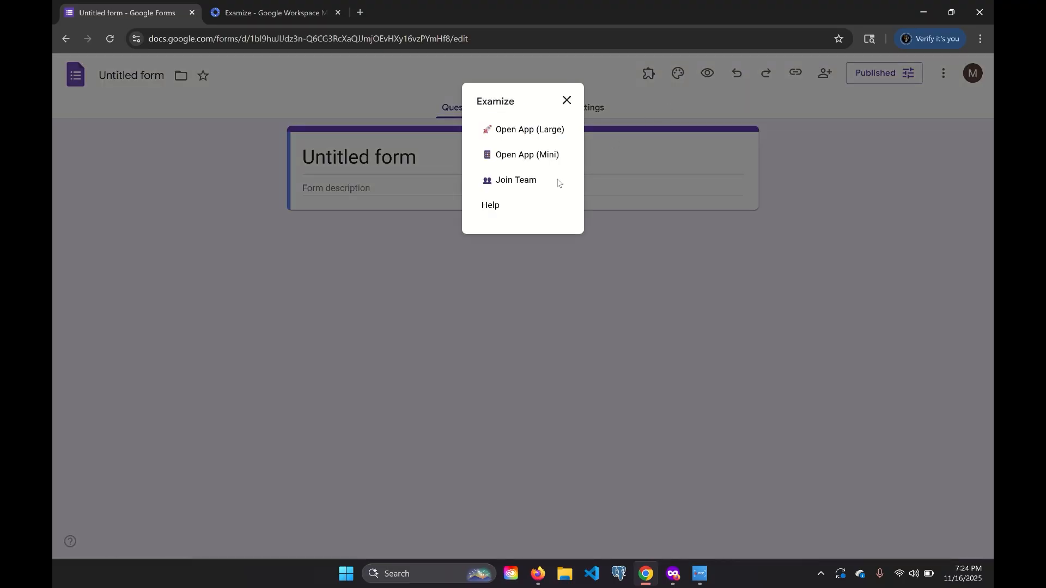
pyautogui.click(531, 156)
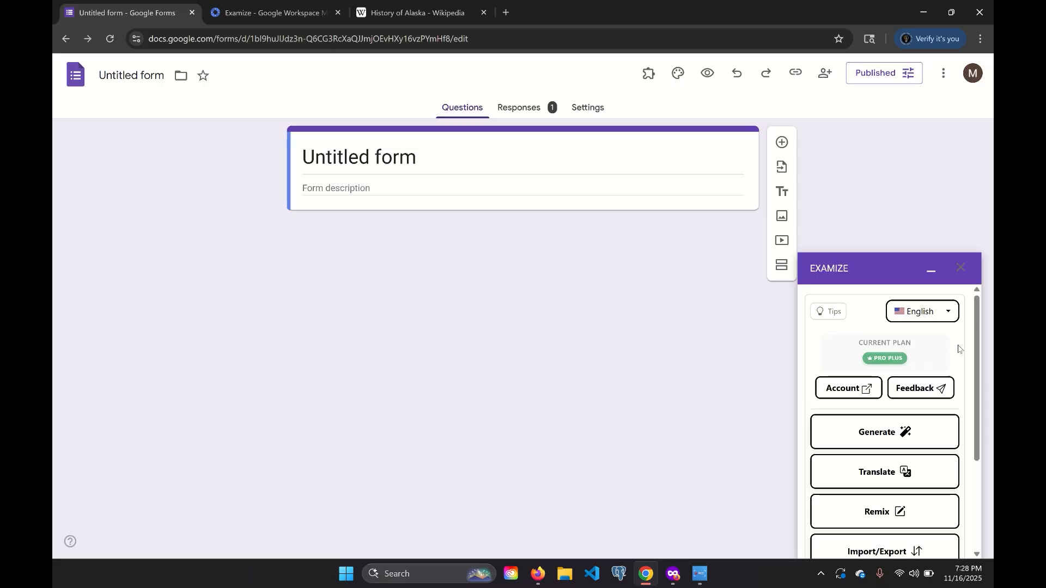
pyautogui.scroll(-1, 959, 349)
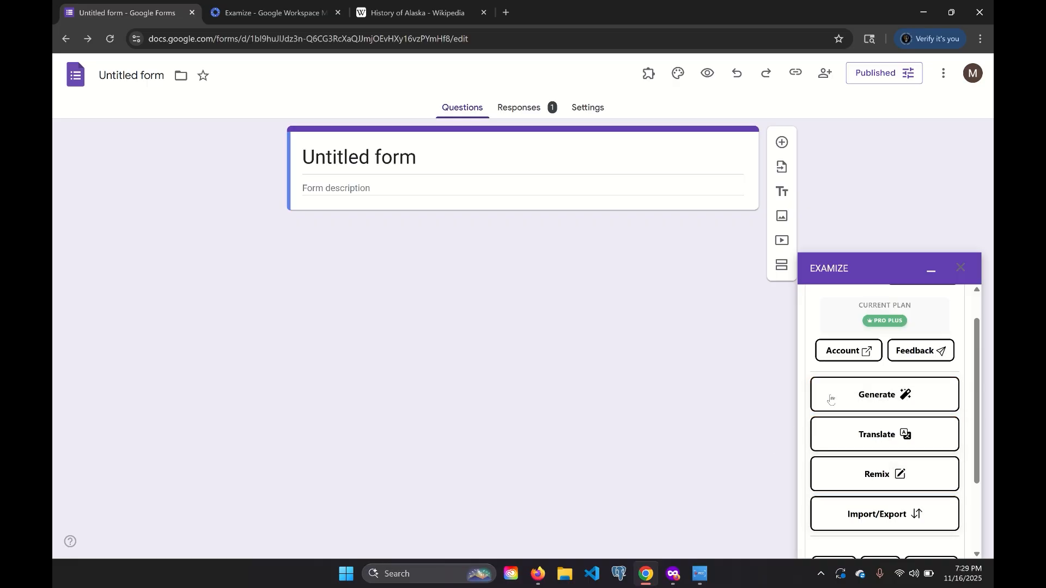
pyautogui.scroll(1, 969, 368)
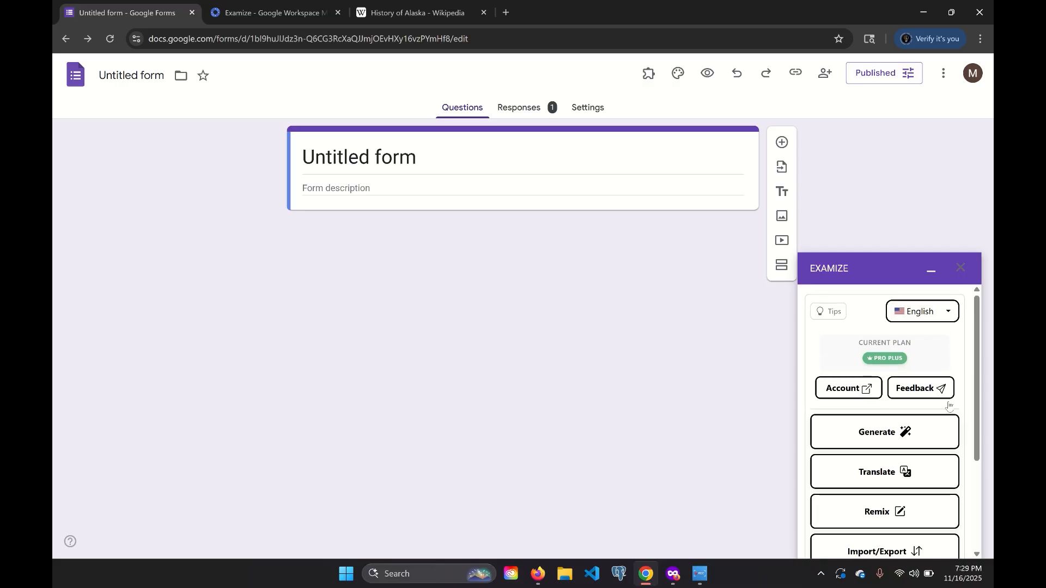
# Choose to generate form questions from a URL in Examize
pyautogui.click(882, 436)
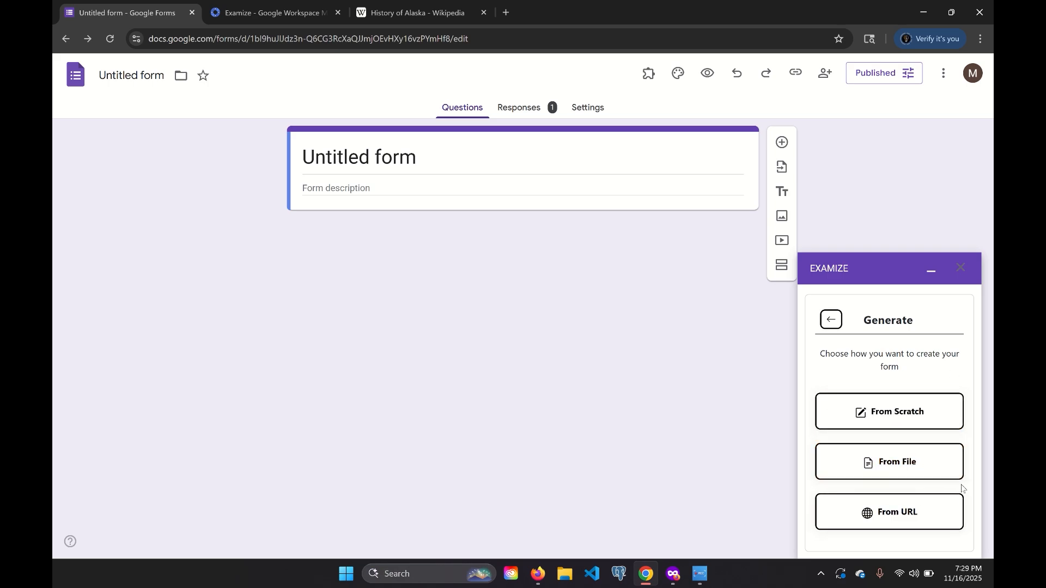
pyautogui.click(889, 516)
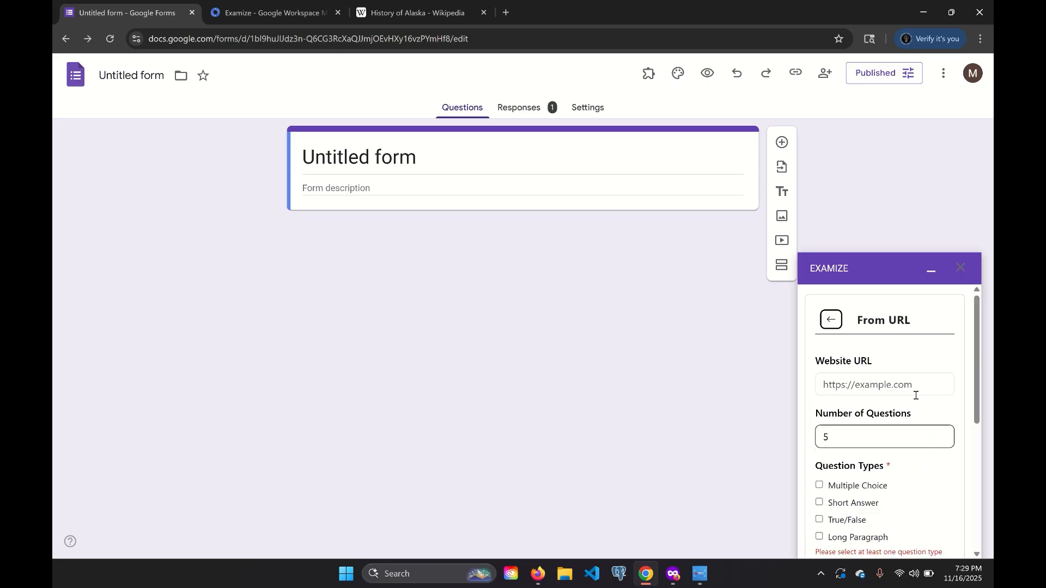
pyautogui.scroll(-1, 915, 392)
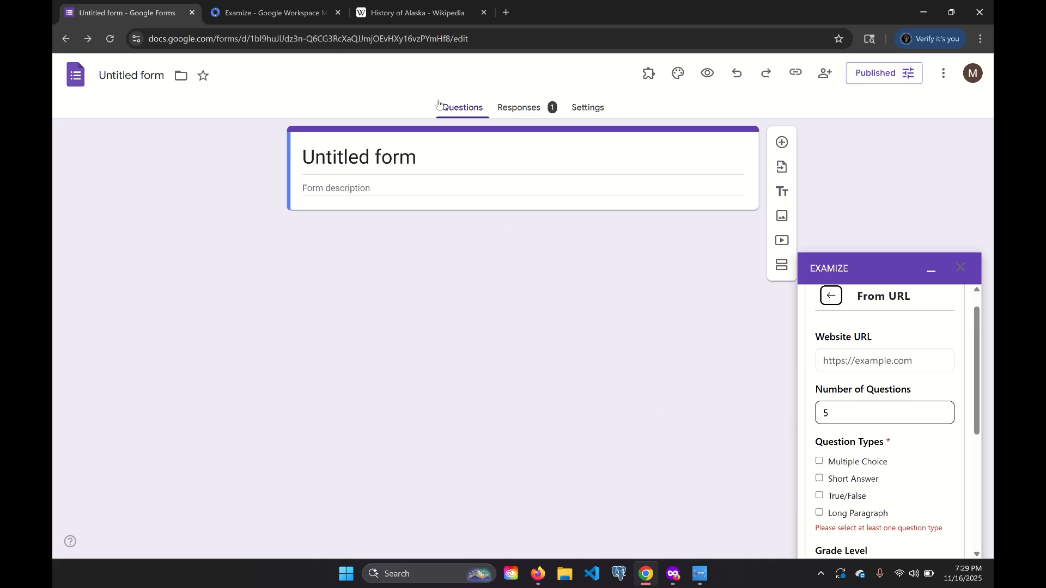
# Copy the address of the History of Alaska Wikipedia article and paste it as the website URL in Examize
pyautogui.click(412, 12)
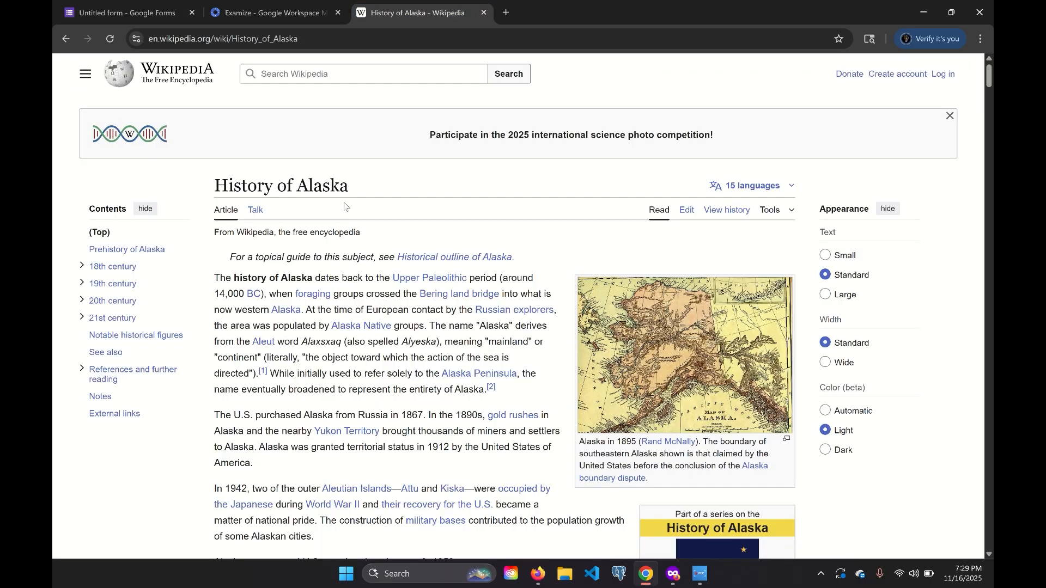
pyautogui.scroll(-1, 351, 229)
pyautogui.scroll(1, 363, 259)
pyautogui.scroll(-1, 326, 259)
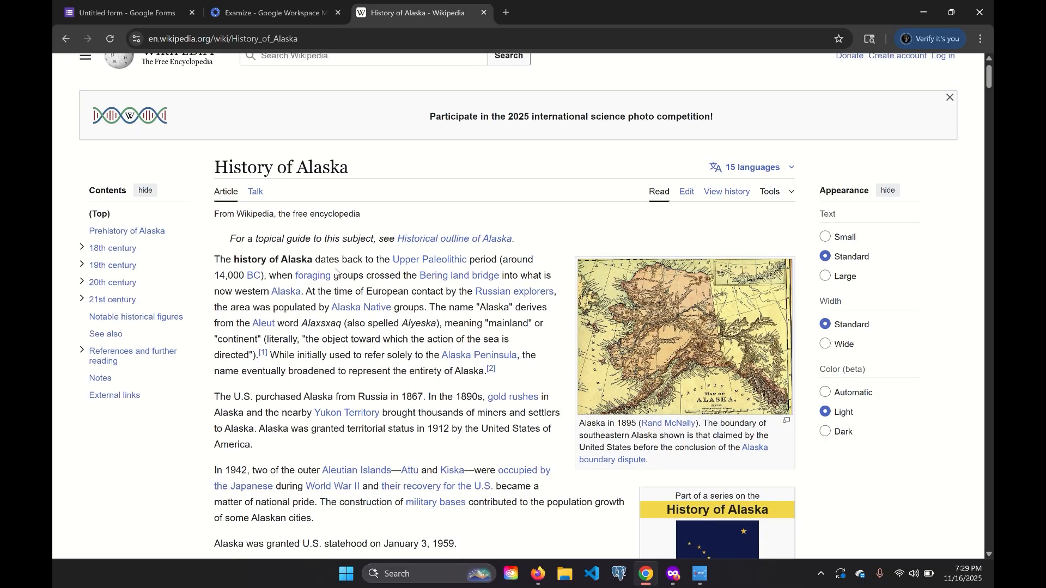
pyautogui.scroll(1, 337, 272)
pyautogui.click(337, 40)
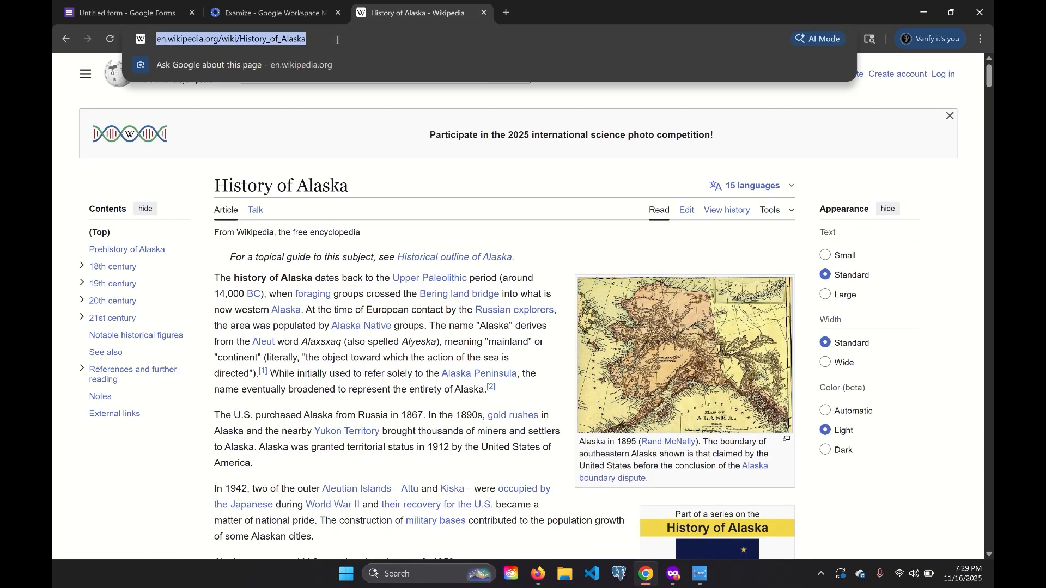
pyautogui.click(132, 5)
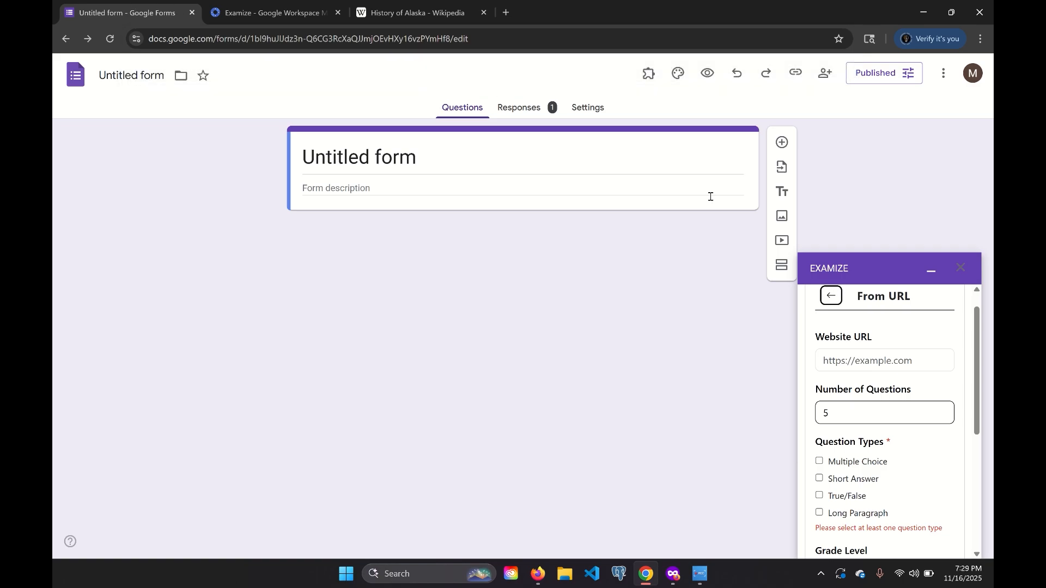
pyautogui.click(823, 360)
pyautogui.hotkey('ctrl', 'v')
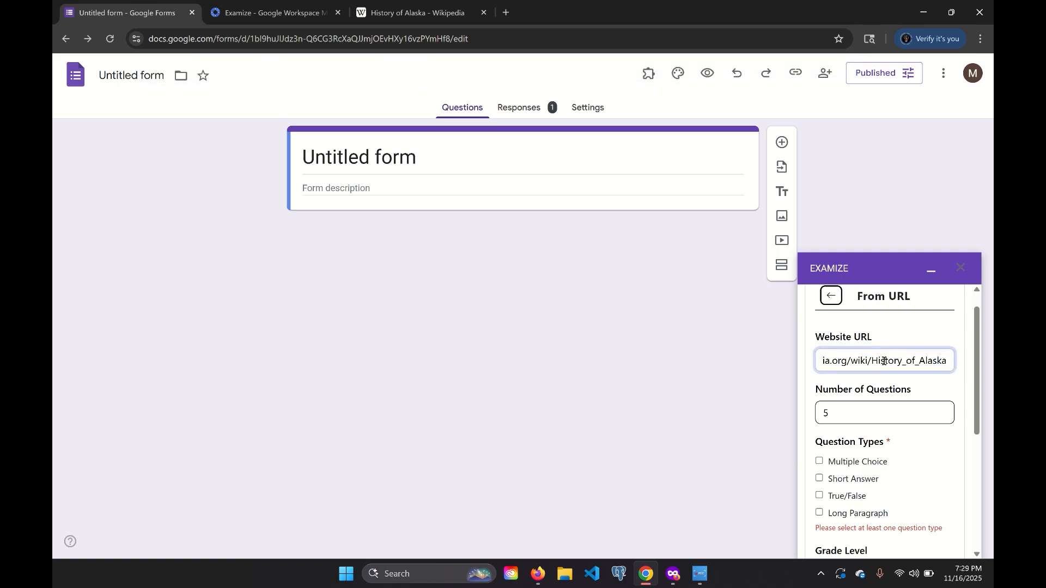
# Set the number of questions to 10 and enable Multiple Choice, Short Answer, True/False and Long Paragraph question types
pyautogui.doubleClick(853, 410)
pyautogui.scroll(-1, 904, 444)
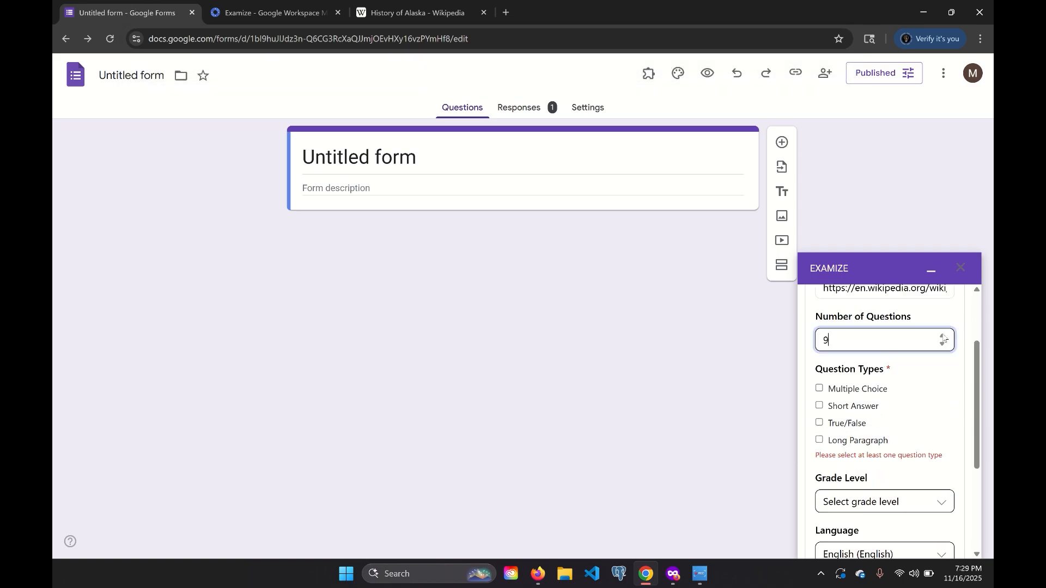
pyautogui.write('10')
pyautogui.click(819, 389)
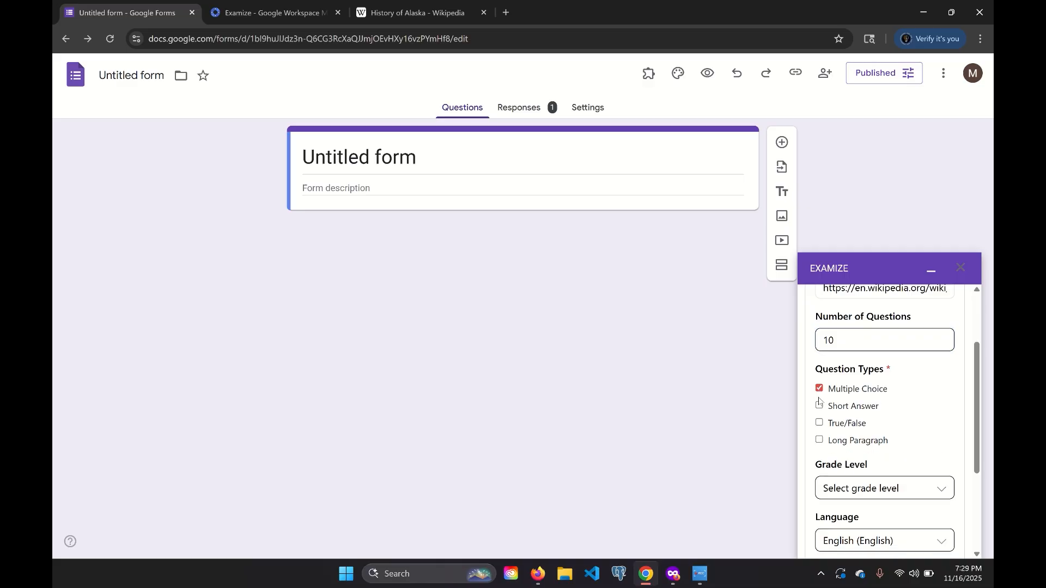
pyautogui.rightClick(821, 428)
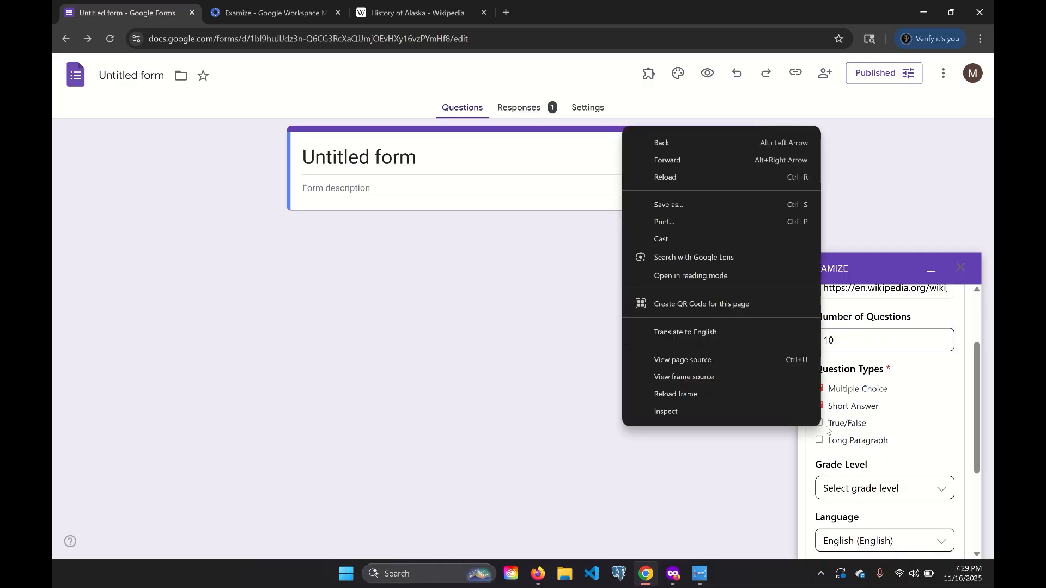
pyautogui.click(821, 426)
pyautogui.click(821, 442)
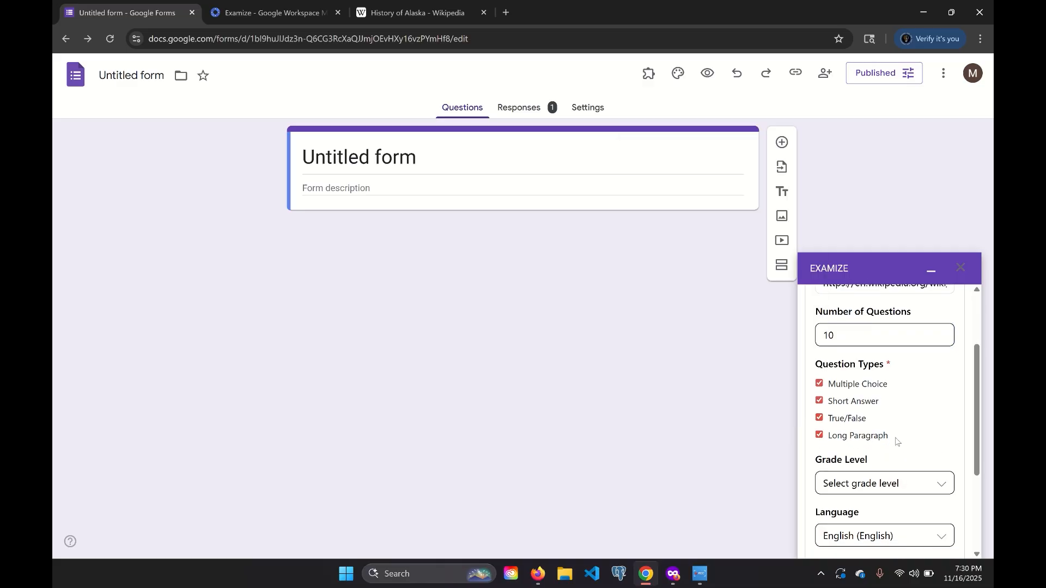
# Generate the questions for grade level High School (9-12) with the form type set to Regular
pyautogui.scroll(-2, 893, 439)
pyautogui.click(922, 378)
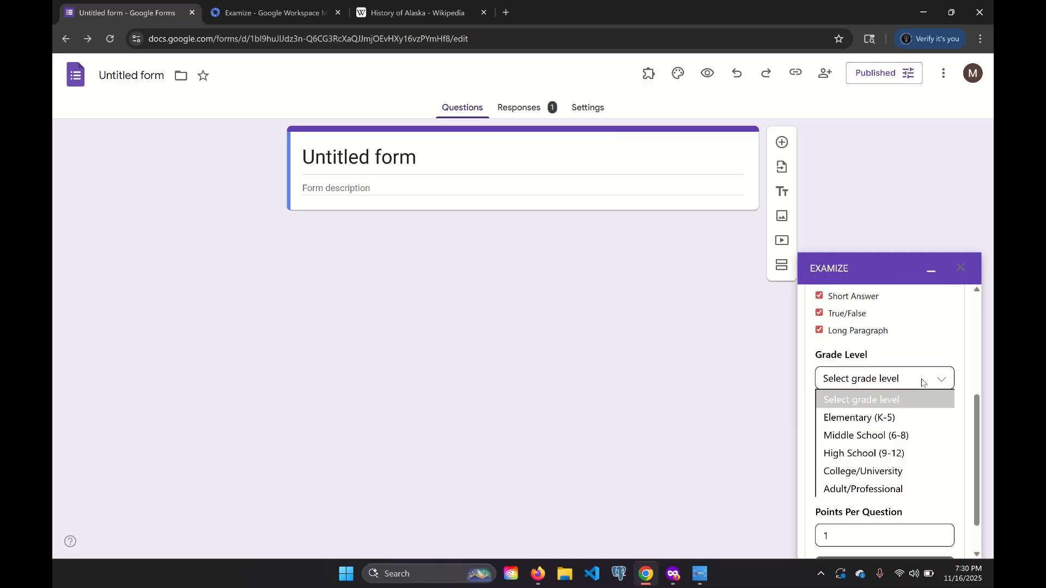
pyautogui.click(882, 457)
pyautogui.scroll(-1, 888, 453)
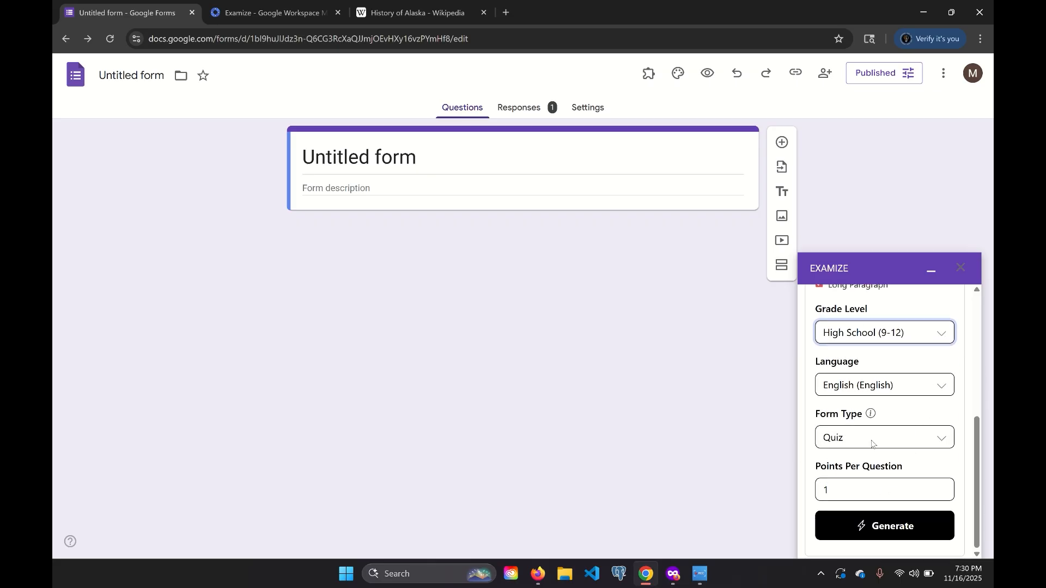
pyautogui.click(937, 434)
pyautogui.click(864, 493)
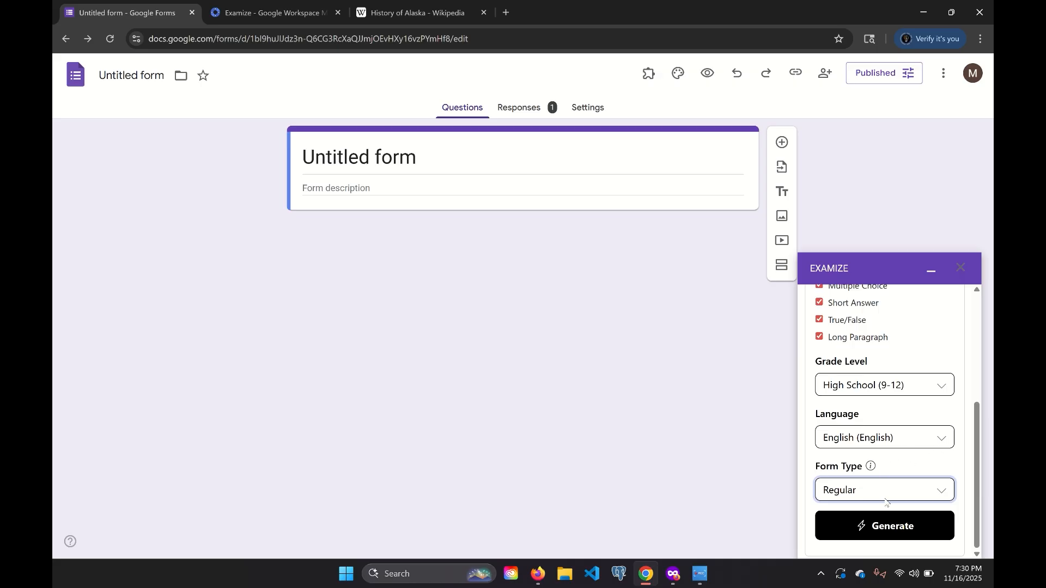
pyautogui.click(886, 526)
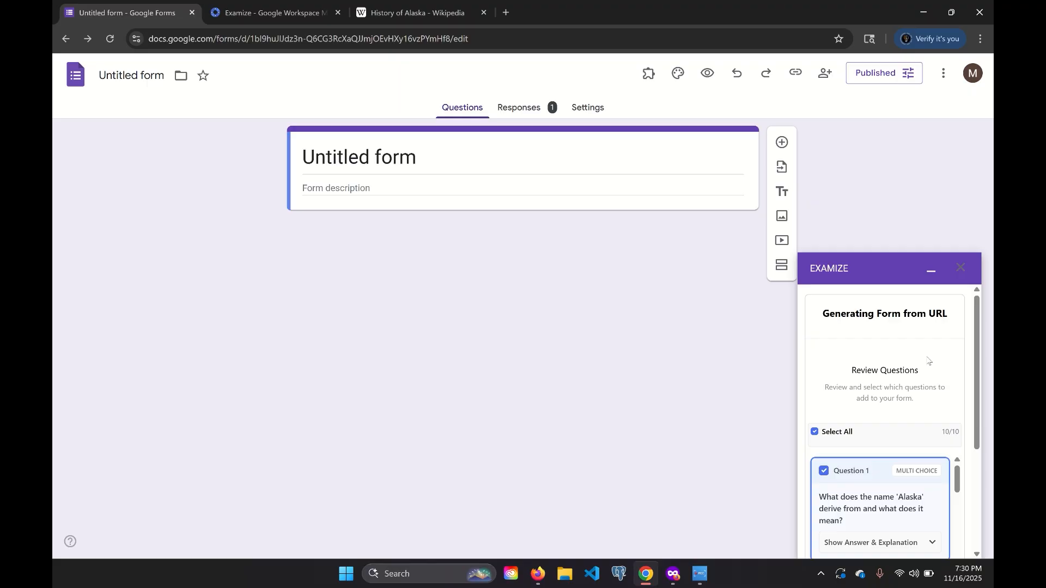
# Review Question 1 in the generated list, examining its answer options and explanation
pyautogui.scroll(-2, 928, 360)
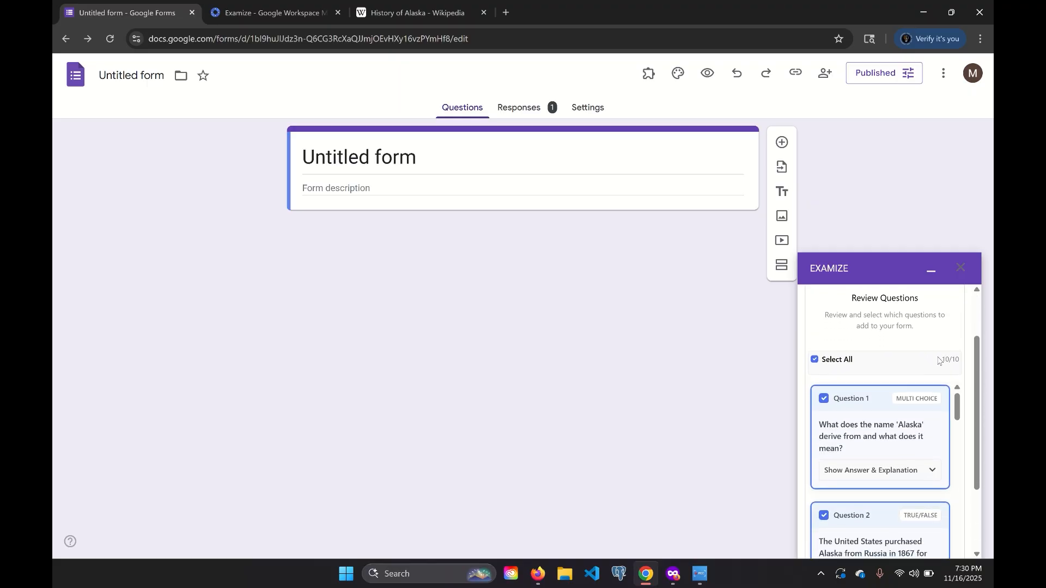
pyautogui.scroll(-2, 915, 367)
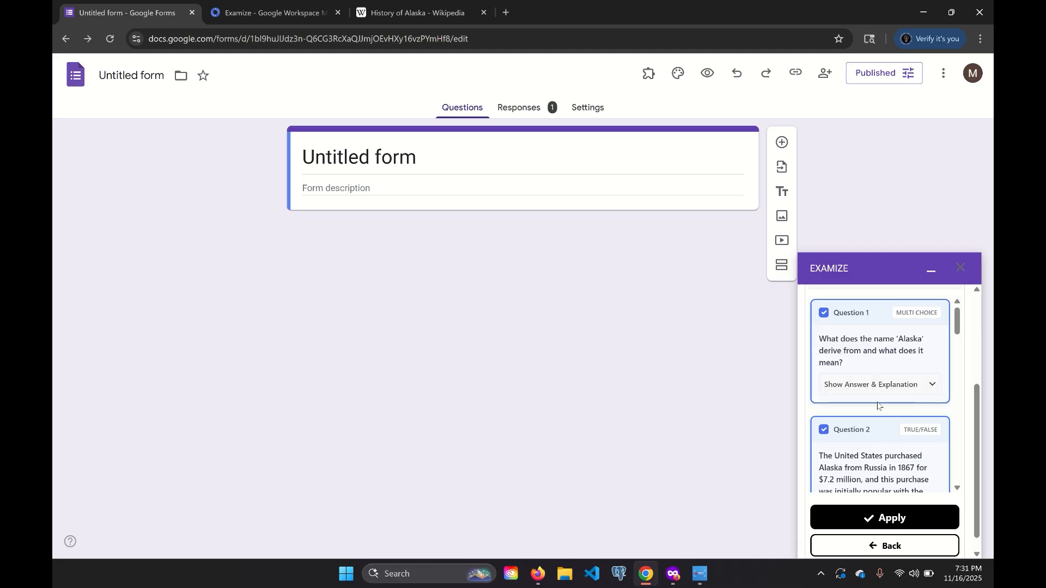
pyautogui.click(904, 385)
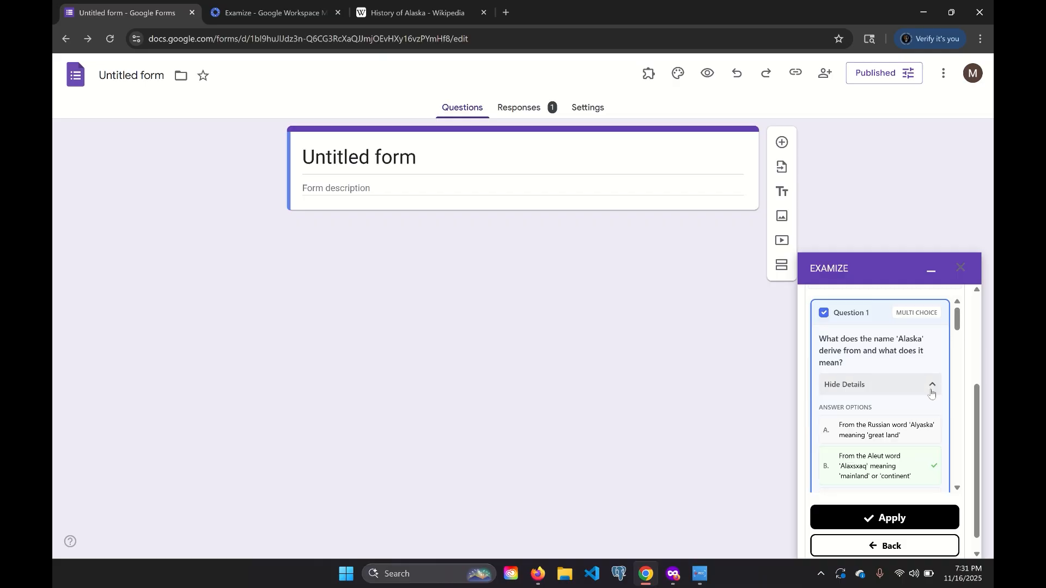
pyautogui.scroll(-3, 899, 403)
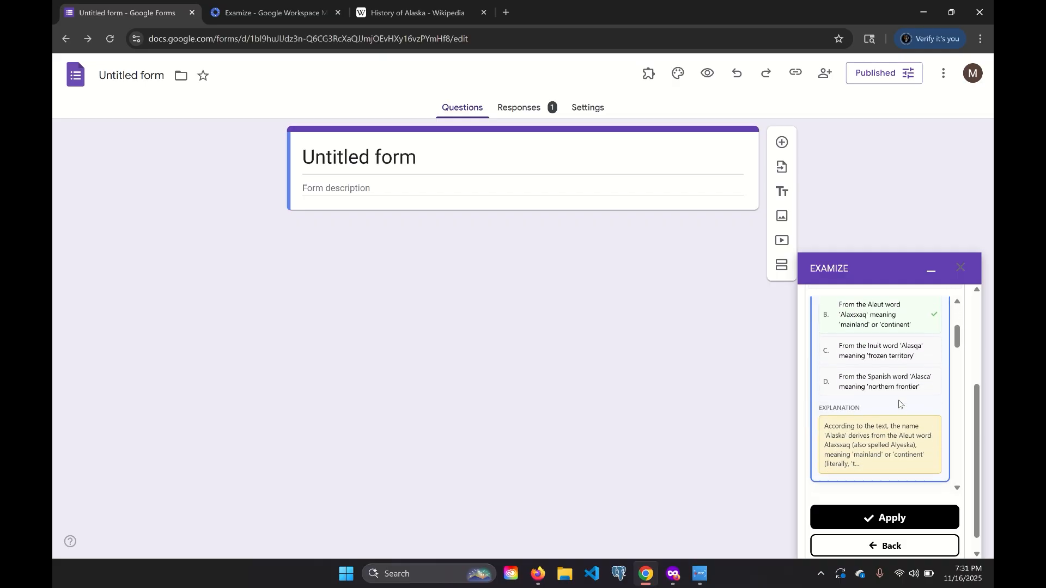
pyautogui.scroll(3, 866, 436)
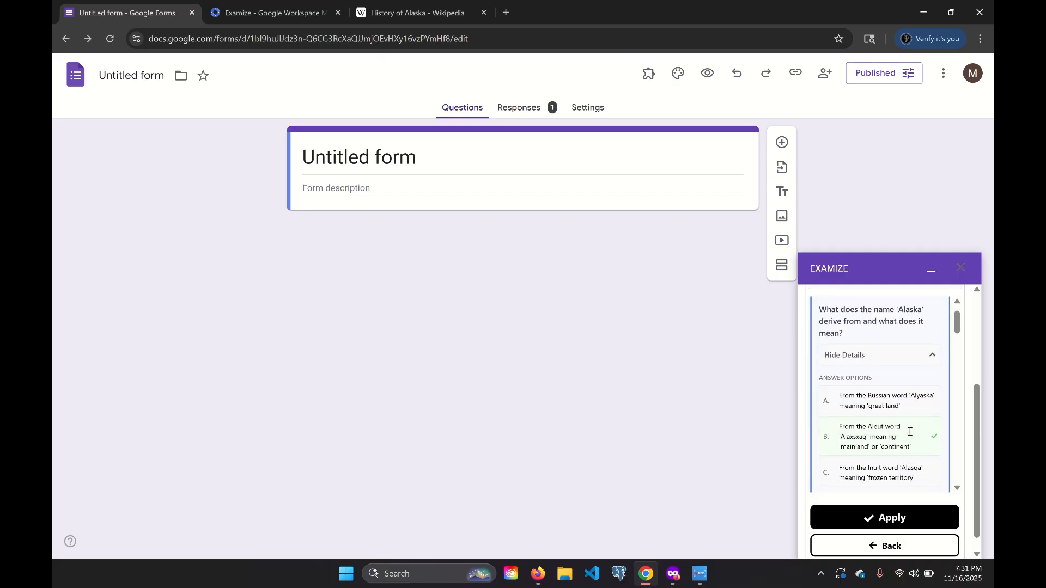
pyautogui.click(921, 357)
# Go through the generated questions and exclude Question 7 about the 1989 environmental disaster in Alaska
pyautogui.scroll(-3, 901, 417)
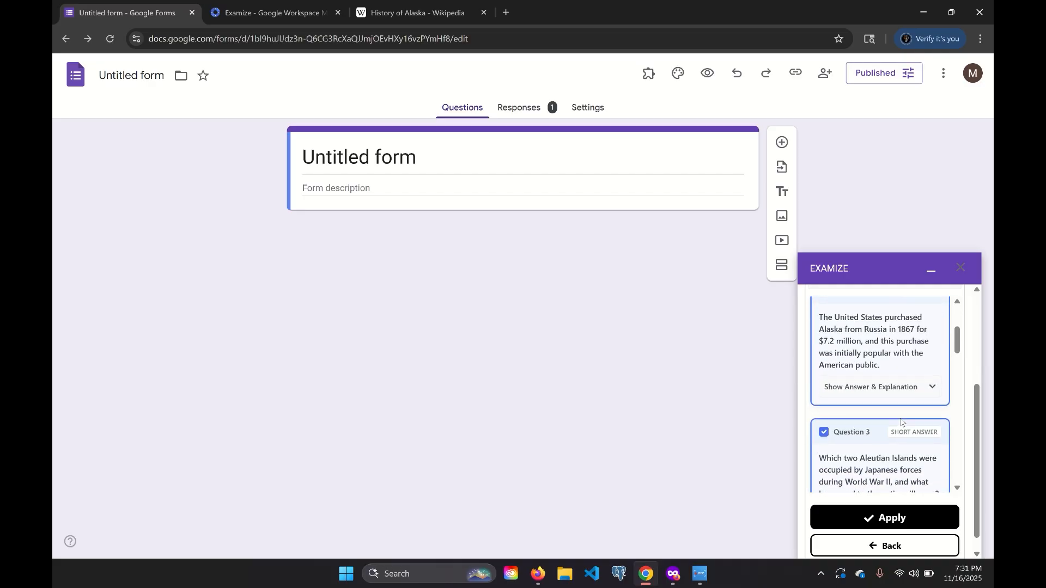
pyautogui.scroll(-5, 902, 422)
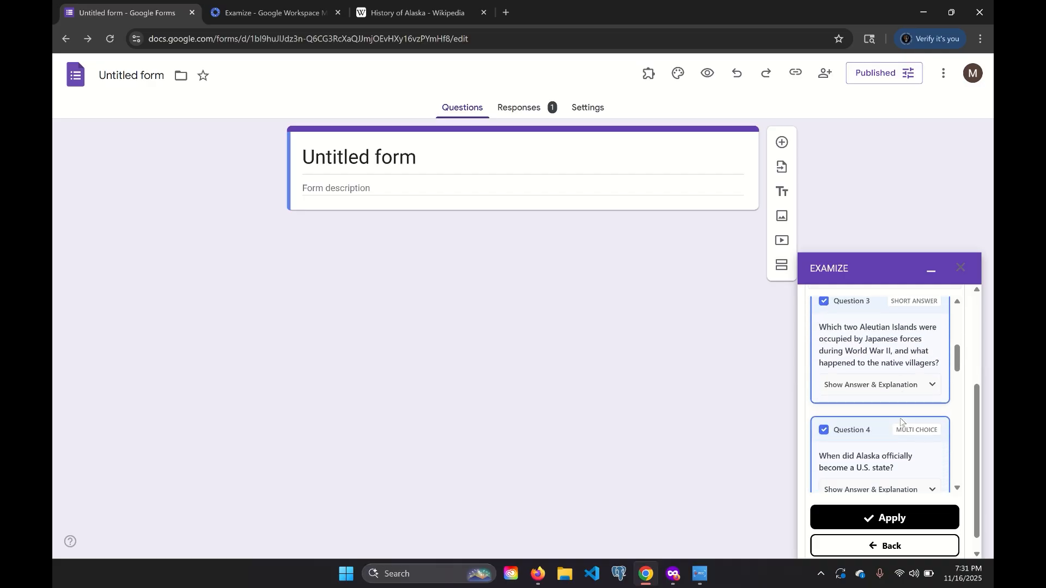
pyautogui.scroll(-5, 899, 417)
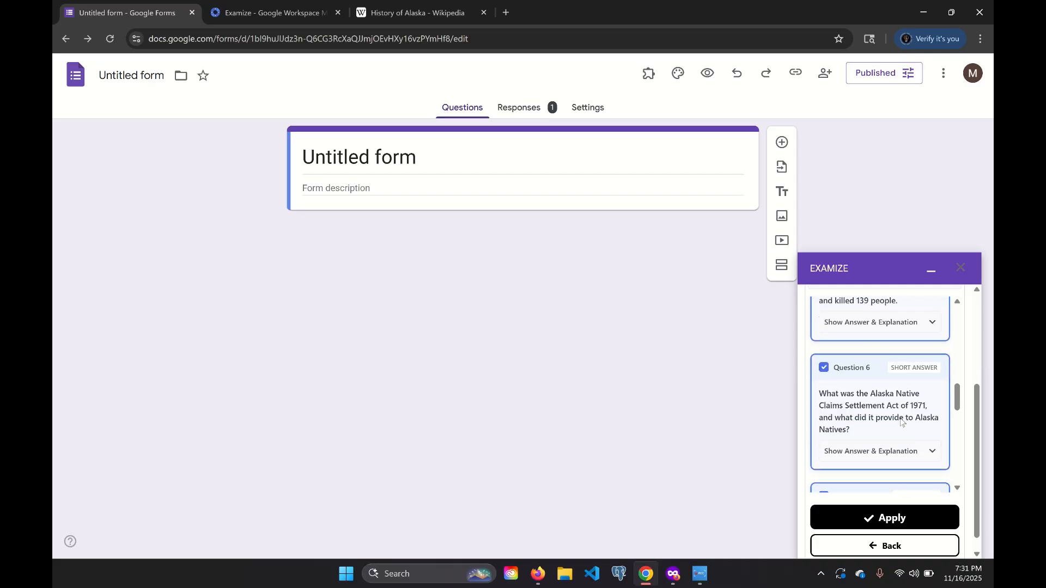
pyautogui.scroll(-1, 902, 421)
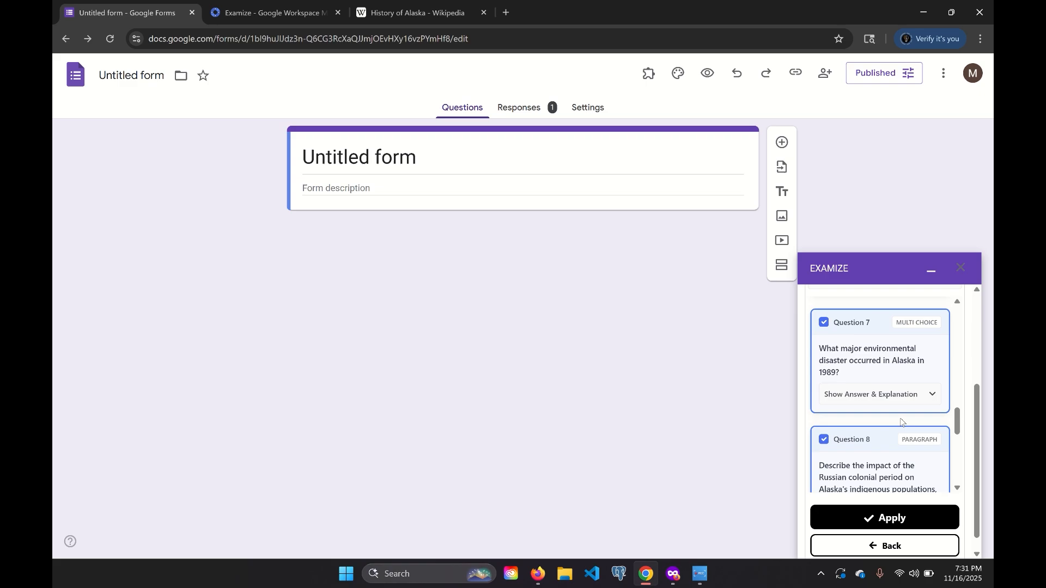
pyautogui.click(824, 320)
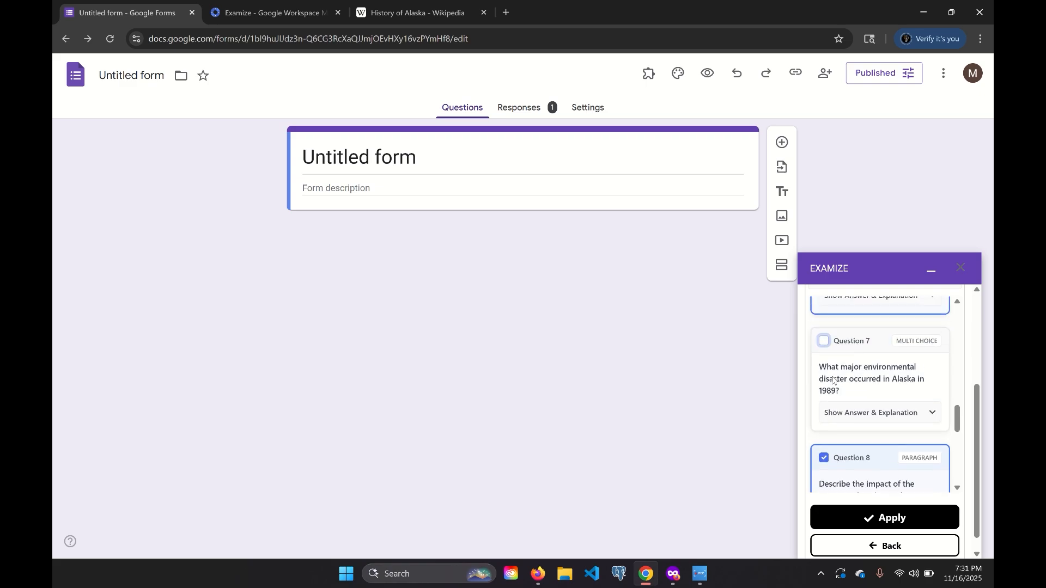
# Apply the selected questions to the form and dismiss the completion message
pyautogui.scroll(-4, 831, 376)
pyautogui.scroll(-4, 834, 380)
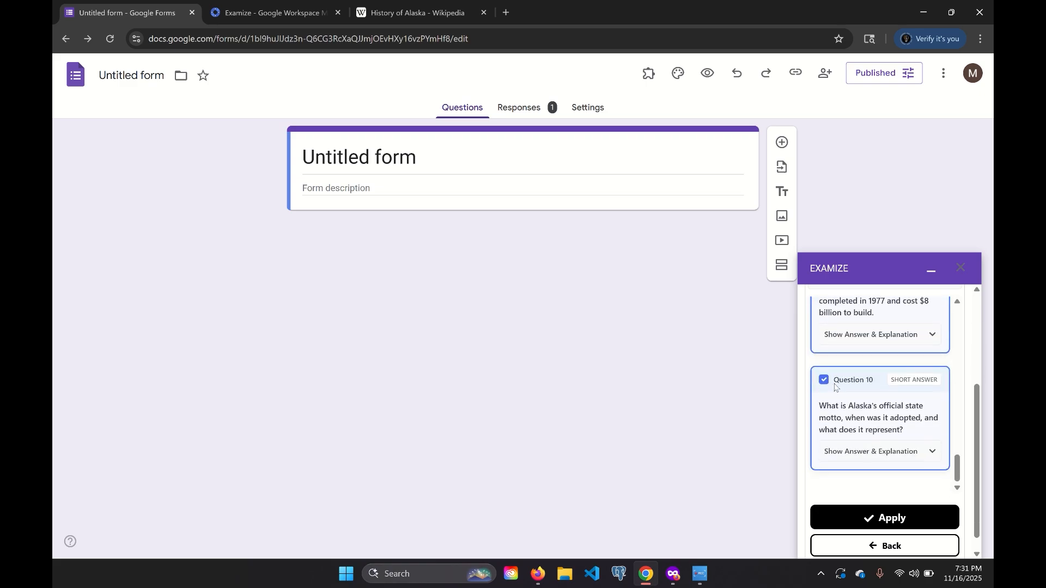
pyautogui.click(866, 515)
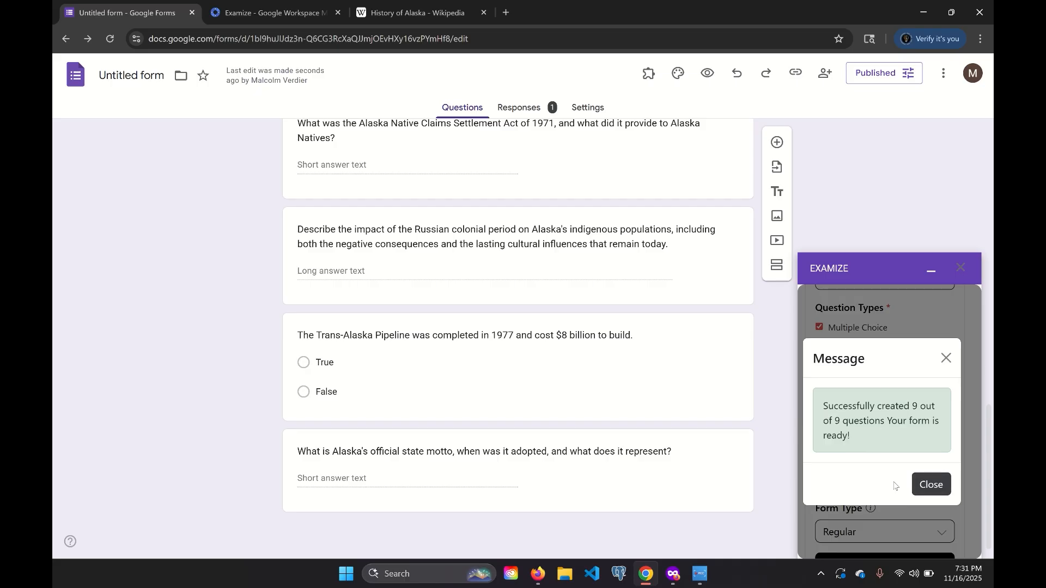
pyautogui.click(921, 482)
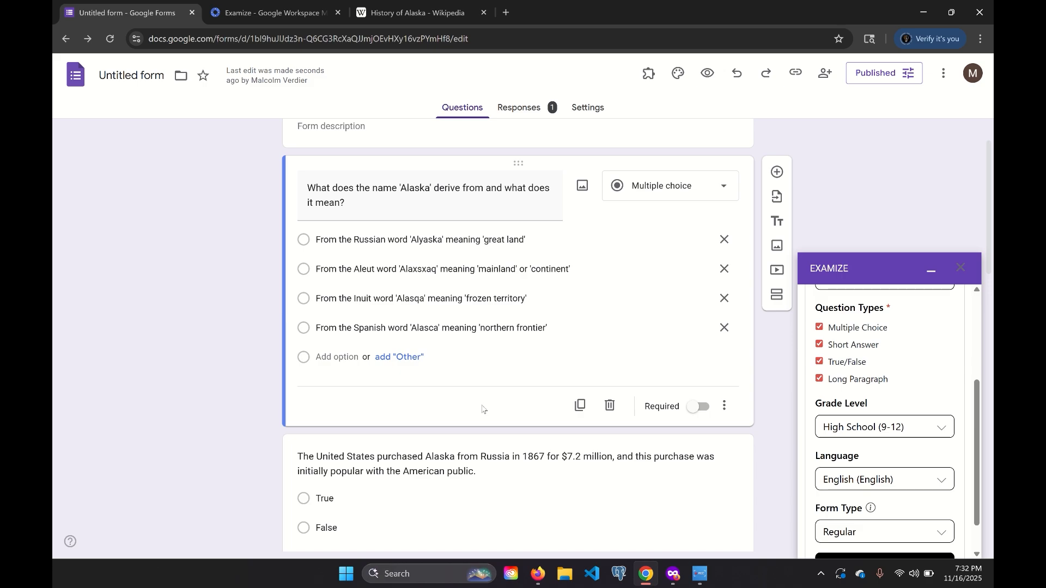
# Return to the Examize main menu and open the Translate feature to examine its note and language settings
pyautogui.scroll(5, 855, 335)
pyautogui.click(827, 319)
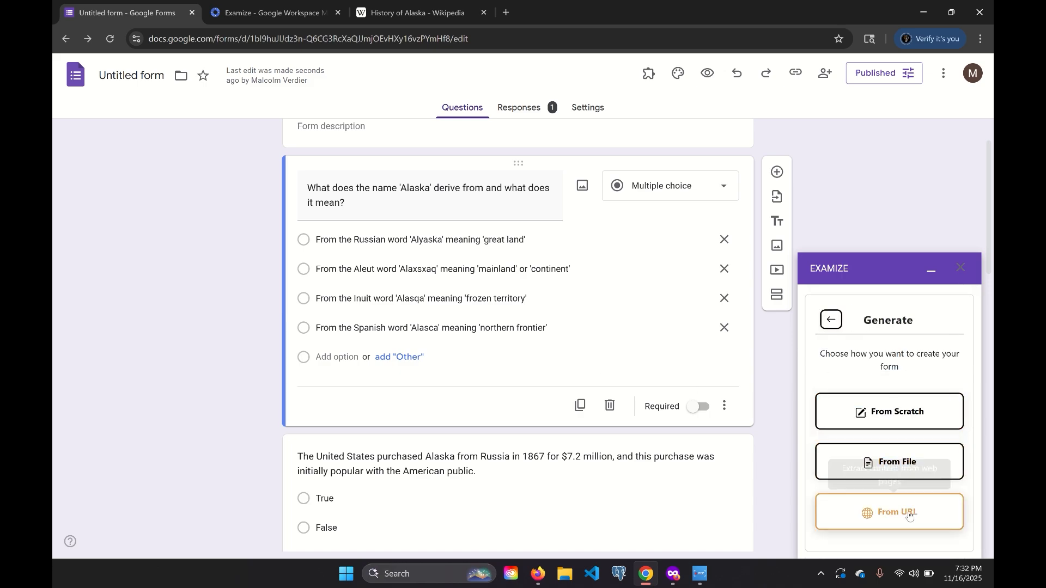
pyautogui.click(838, 328)
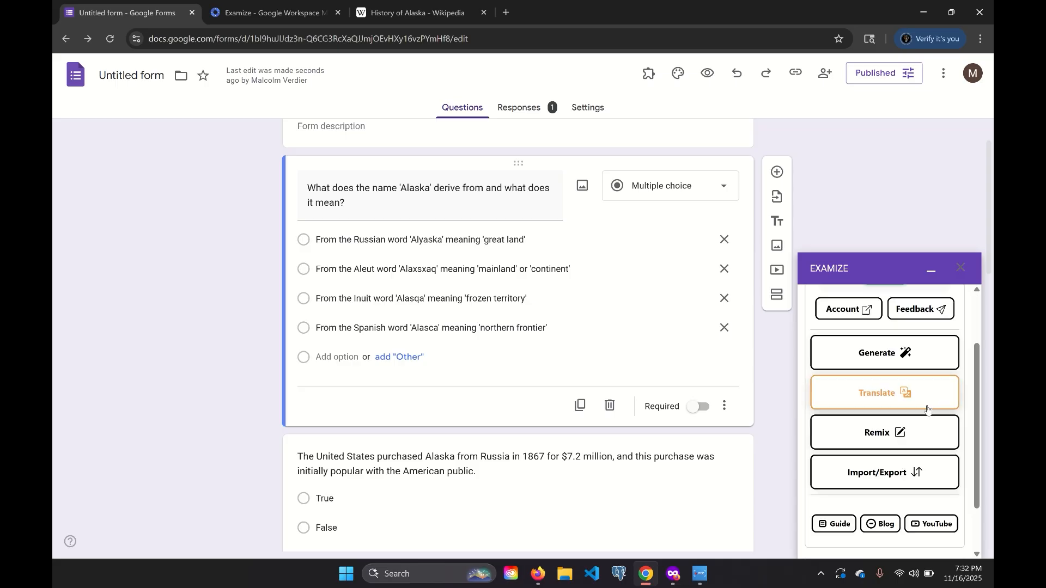
pyautogui.click(877, 402)
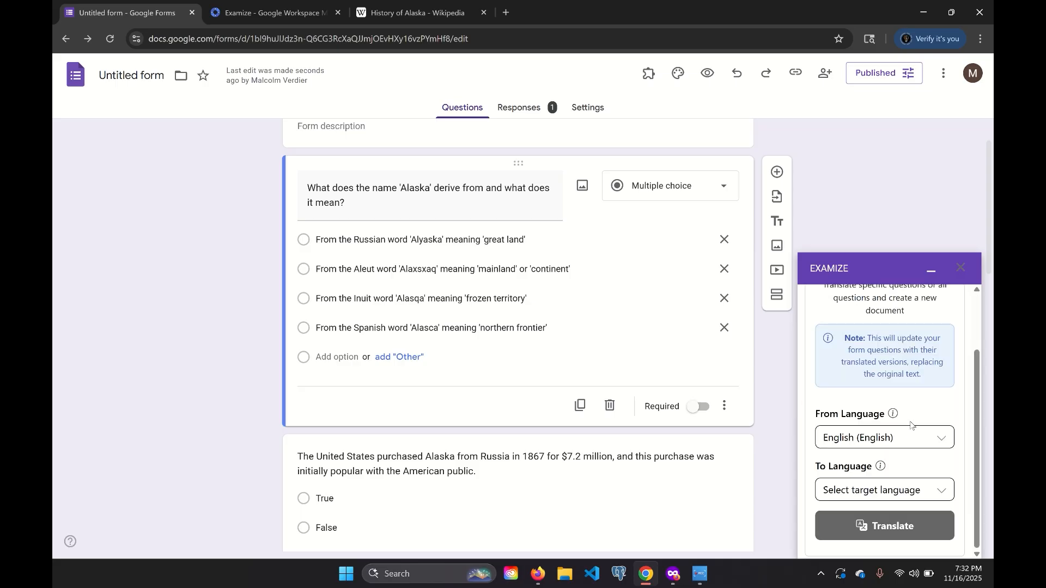
pyautogui.scroll(2, 910, 422)
pyautogui.scroll(-2, 910, 422)
pyautogui.scroll(1, 910, 422)
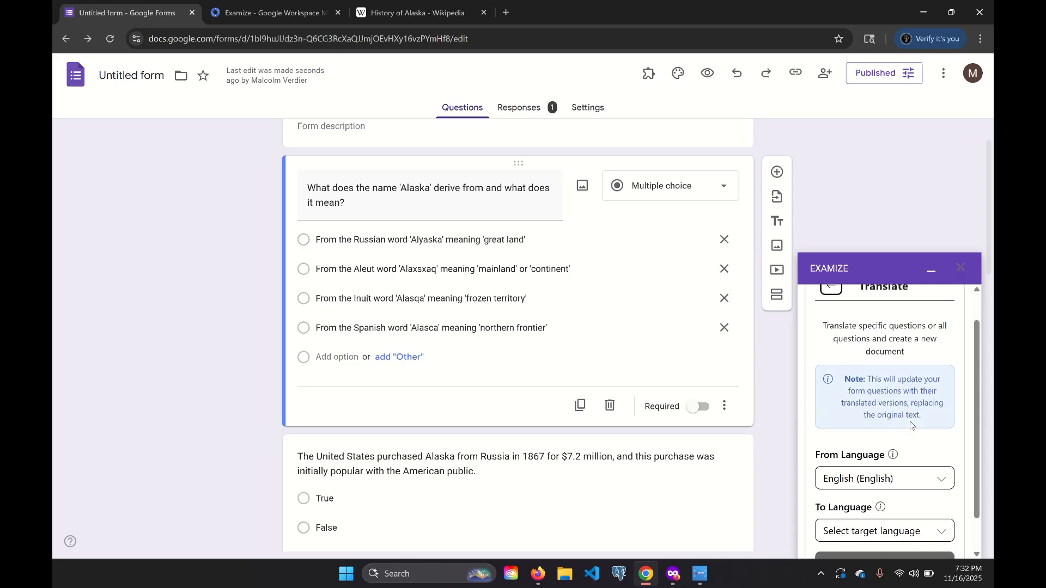
pyautogui.scroll(1, 910, 420)
# Leave Translate and look over the Remix choices for modifying questions
pyautogui.click(839, 324)
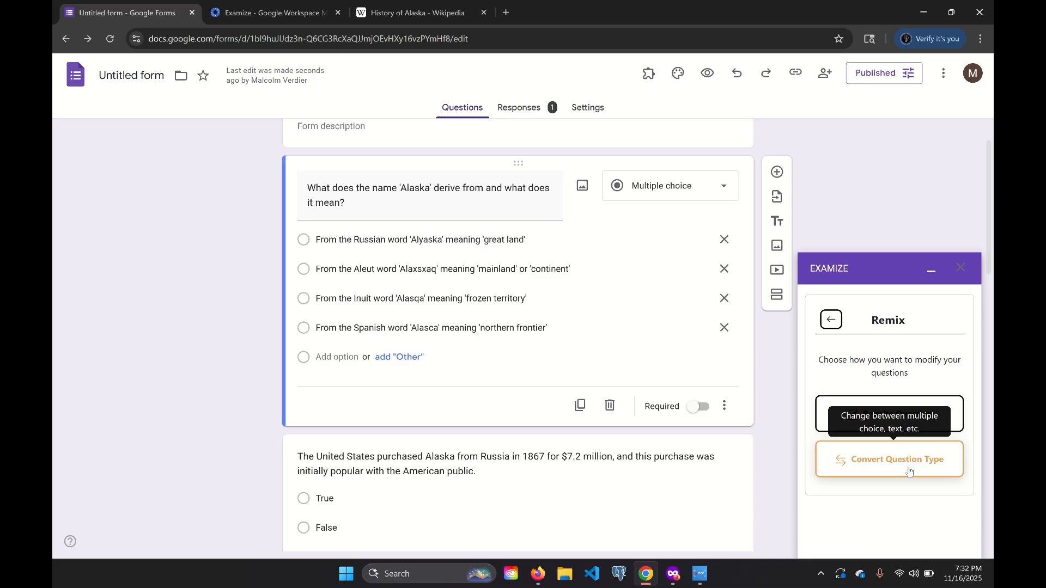
pyautogui.click(833, 324)
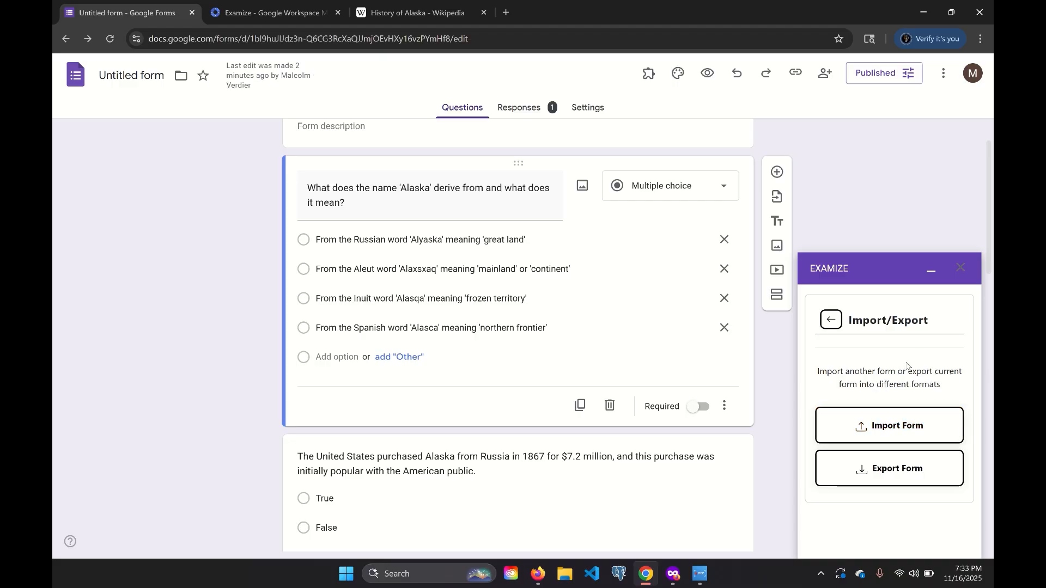
# Open the form export settings, examine the available export formats and answer options, and leave without exporting
pyautogui.click(891, 480)
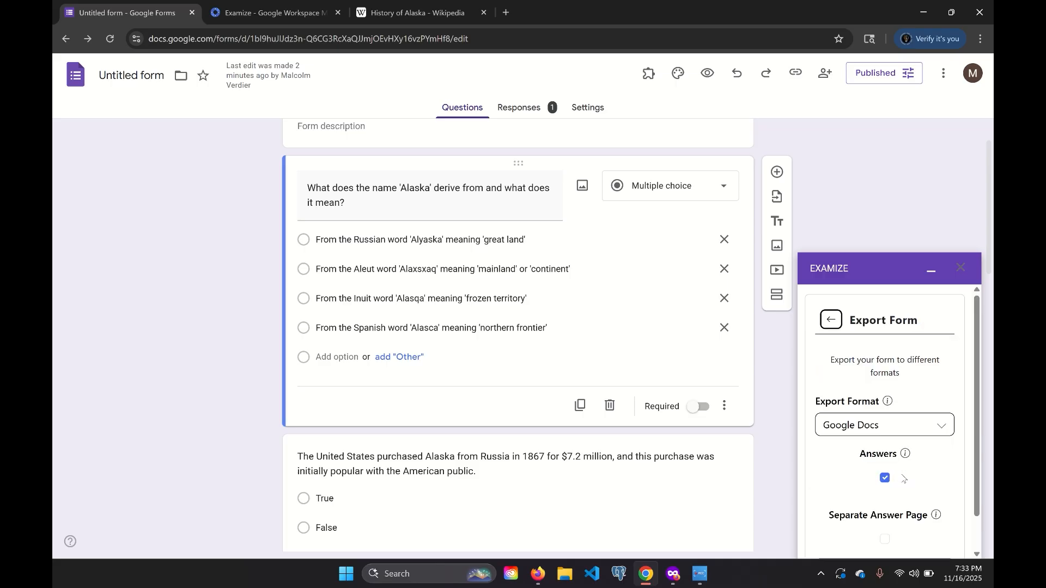
pyautogui.scroll(-1, 926, 379)
pyautogui.click(926, 380)
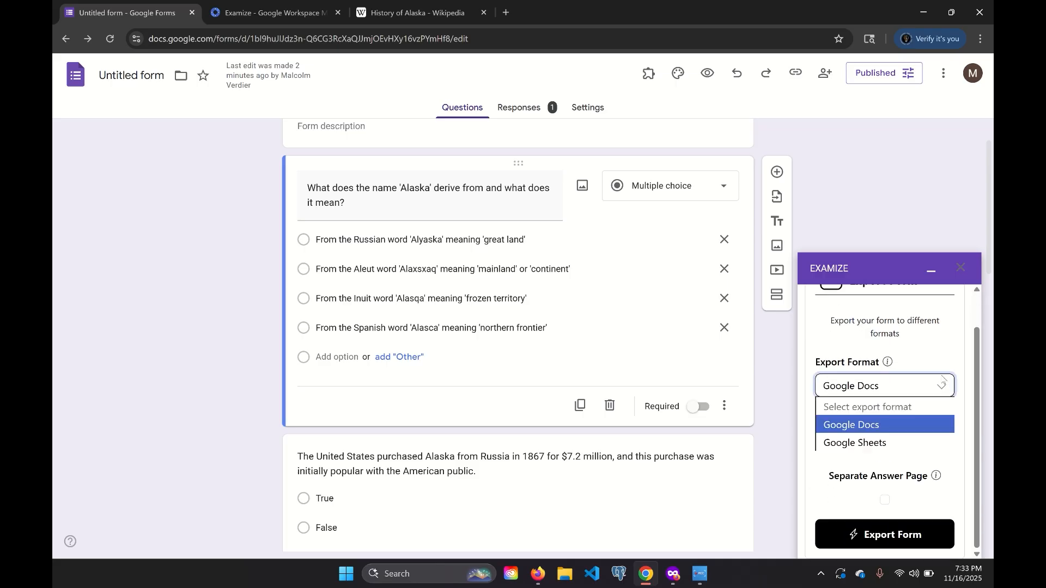
pyautogui.click(944, 367)
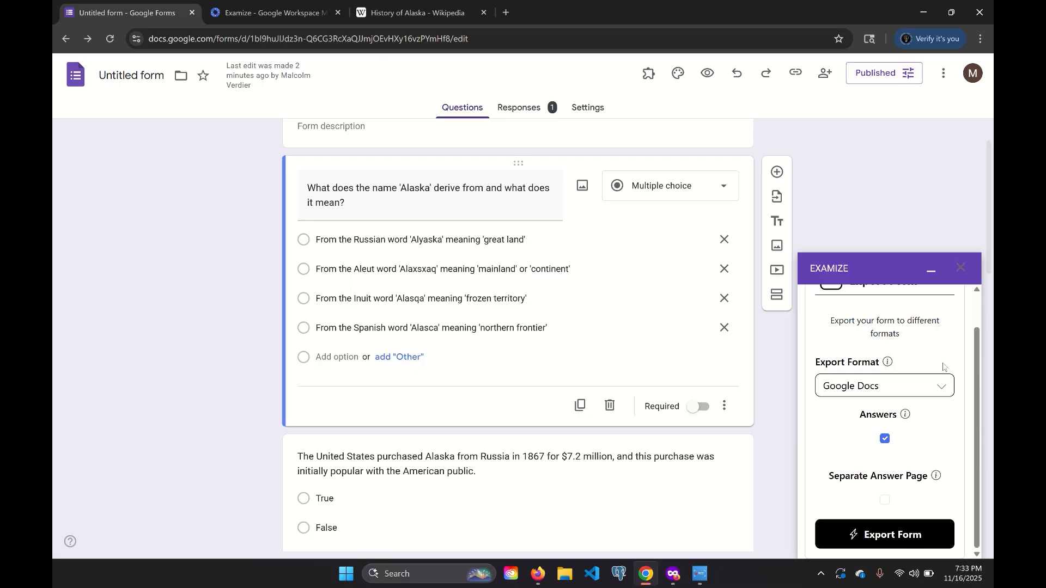
pyautogui.scroll(2, 915, 349)
pyautogui.click(847, 322)
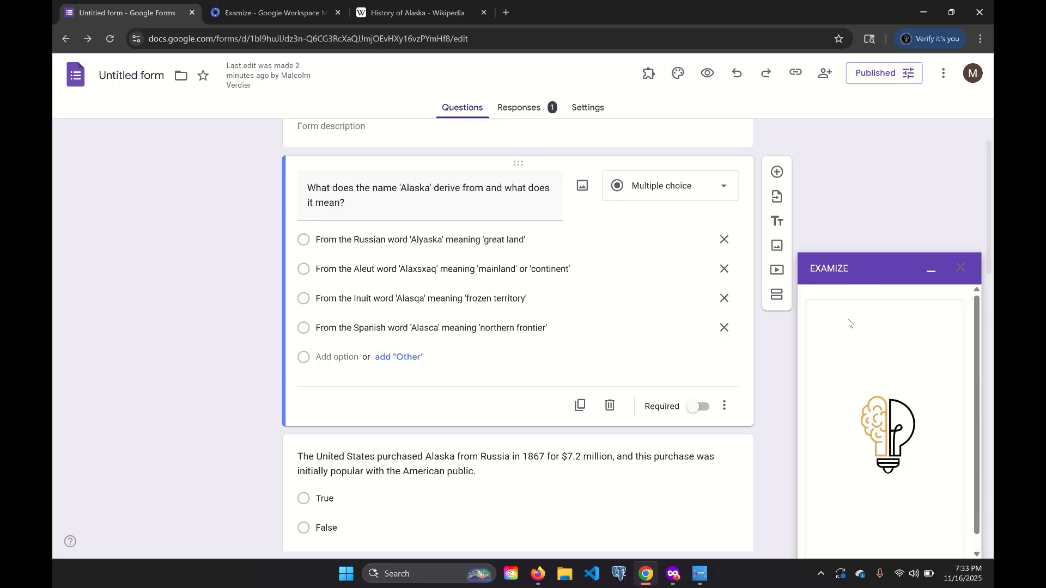